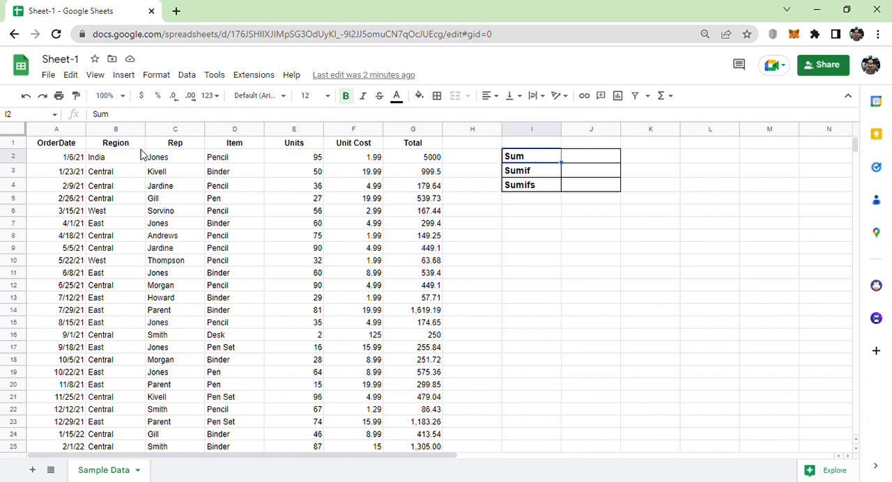
Add up the Total column beside the Sum label by entering =SUM(G2:G44) in cell J2.
left_click_drag(70, 131, 419, 159)
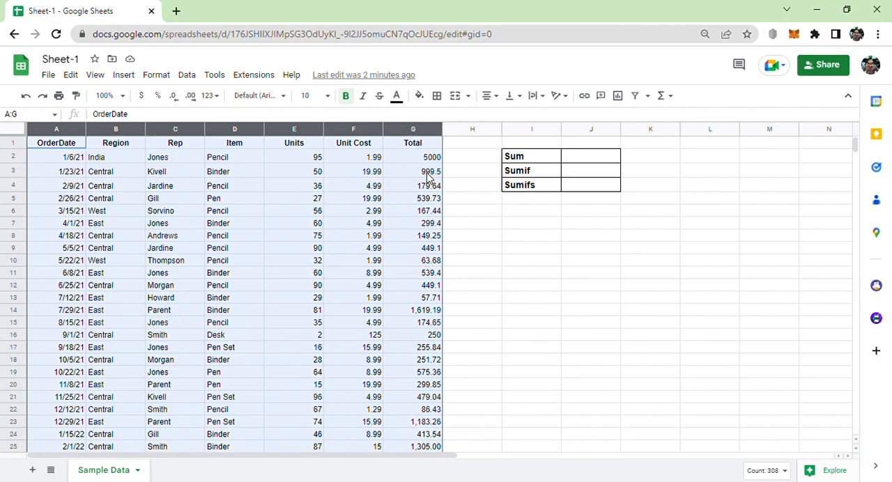
left_click(428, 174)
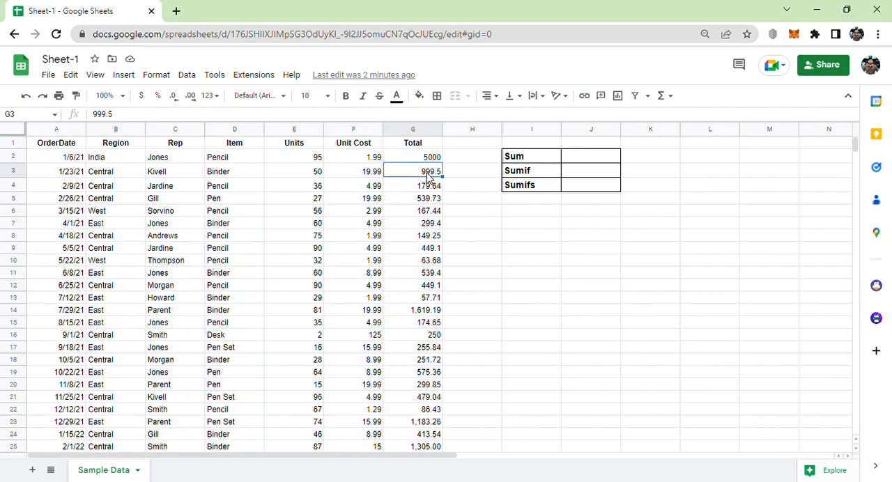
left_click(578, 160)
type("=")
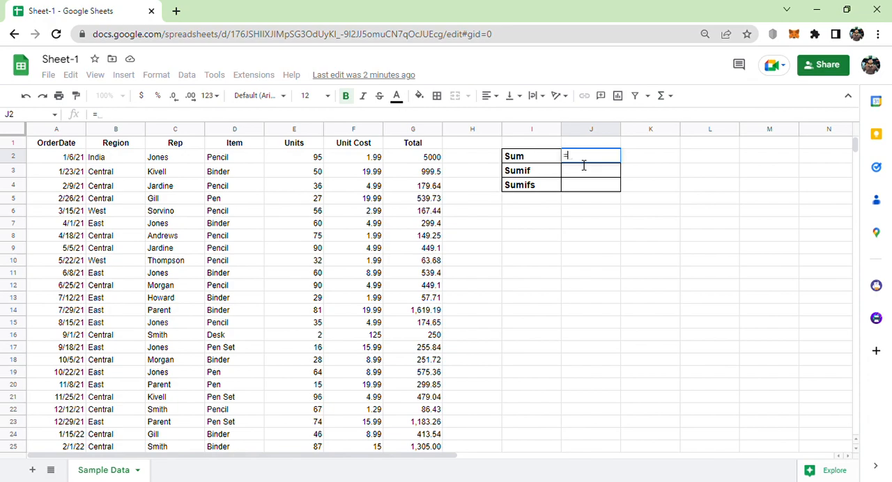
type("sum")
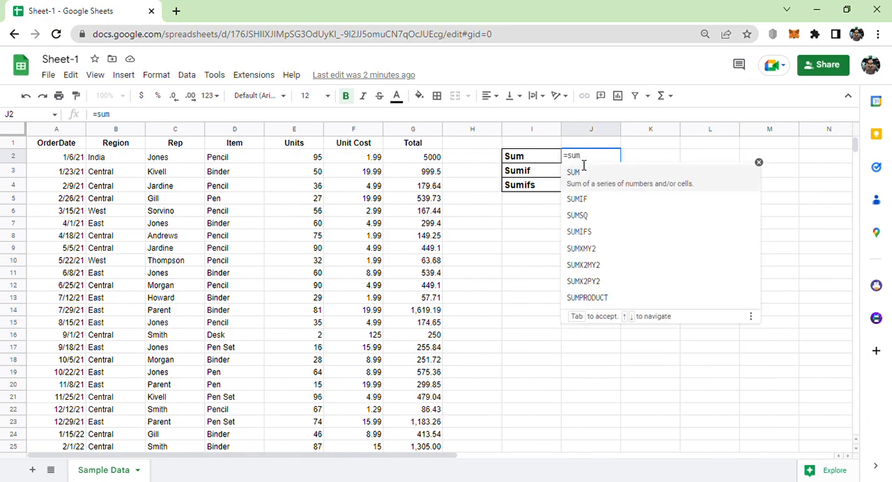
left_click(594, 175)
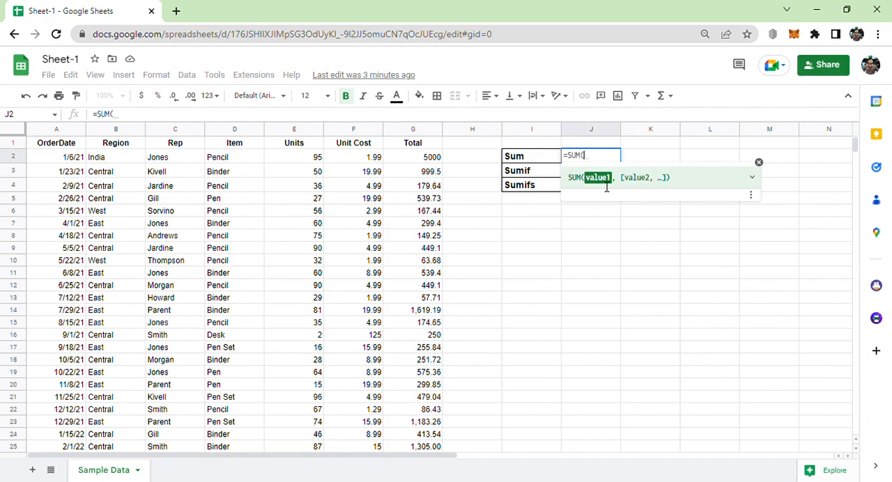
left_click(431, 160)
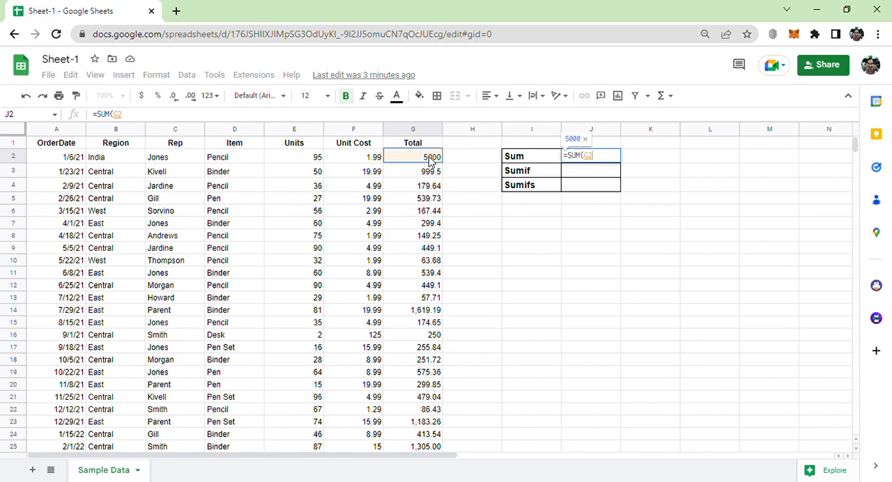
key("shift+Down")
key("shift+Down")
key("shift+Down")
key("shift+Down")
key("shift+Down")
key("shift+Down")
key("shift+Down")
key("shift+Down")
key("shift+Down")
key("shift+Down")
key("shift+Down")
key("shift+Down")
key("shift+Down")
key("shift+Down")
key("shift+Down")
key("shift+Down")
key("shift+Down")
key("shift+Down")
key("shift+Down")
key("shift+Down")
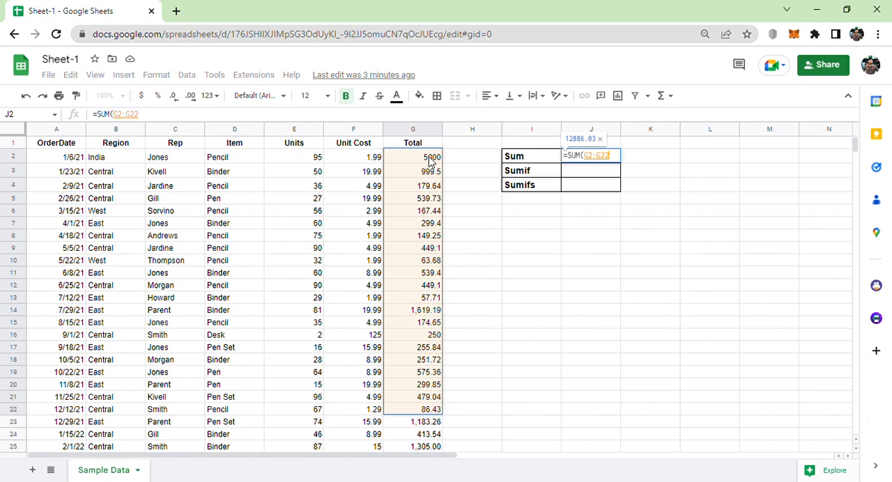
key("ctrl+shift+Down")
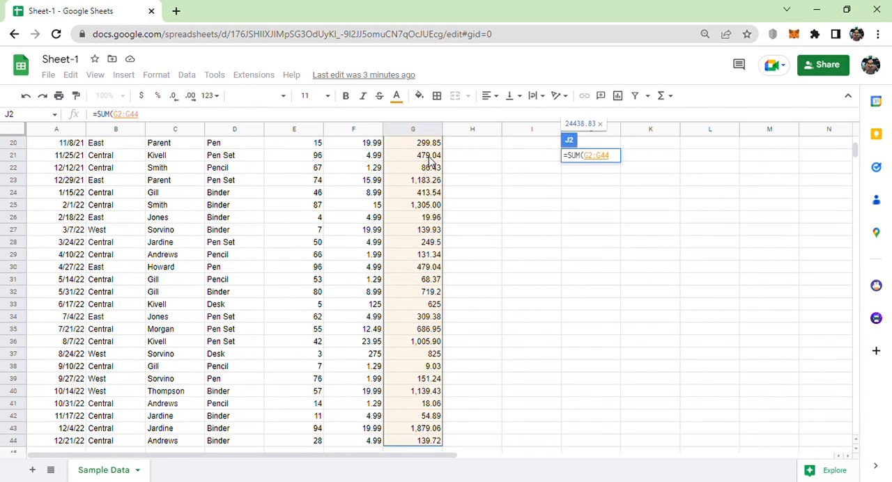
type(")")
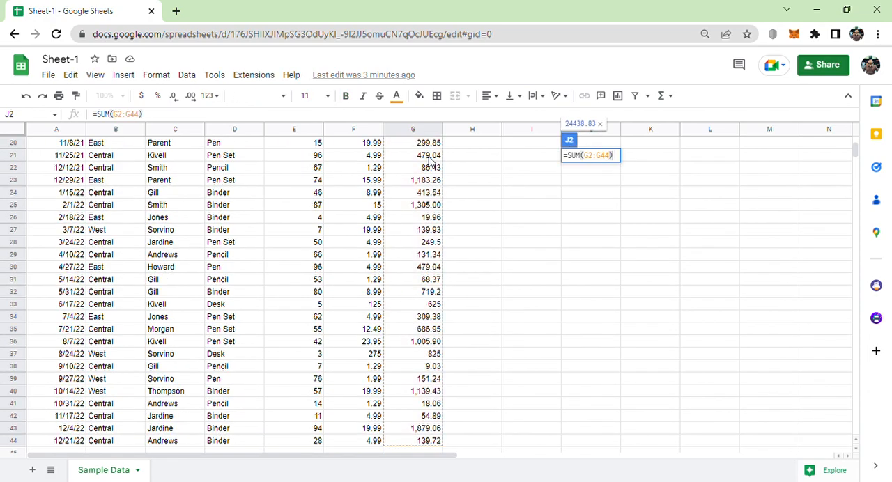
key("Return")
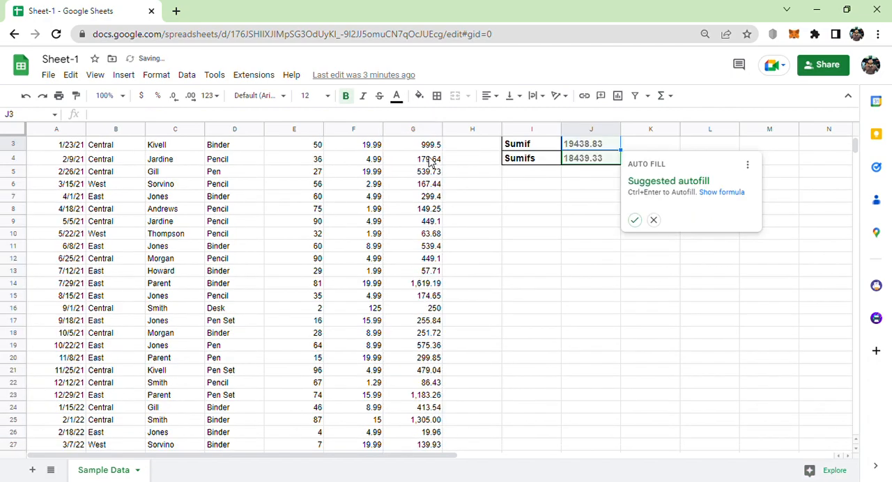
Reject the suggested autofill for the Sumif and Sumifs result cells.
left_click(655, 220)
scroll(655, 221, "up", 1)
left_click(656, 221)
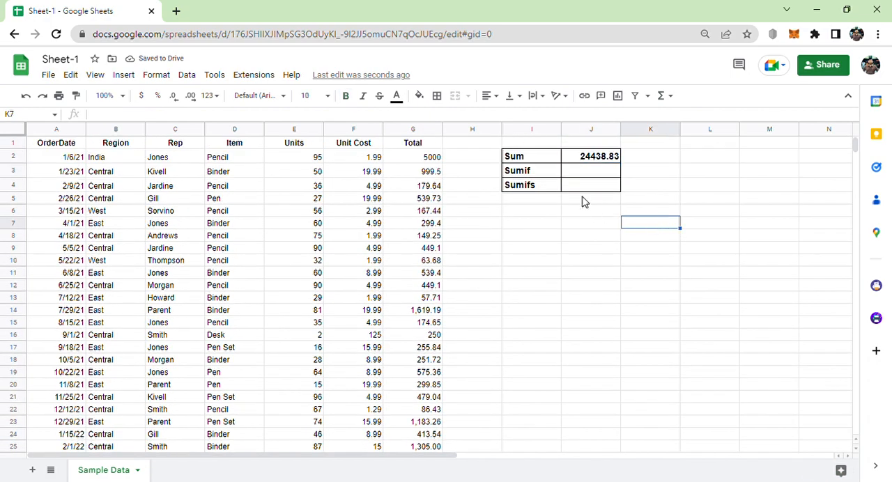
Select the Total values G2:G44 and compare their quick sum with the formula result in J2.
left_click(594, 157)
left_click_drag(430, 161, 423, 418)
key("ctrl+shift+Down")
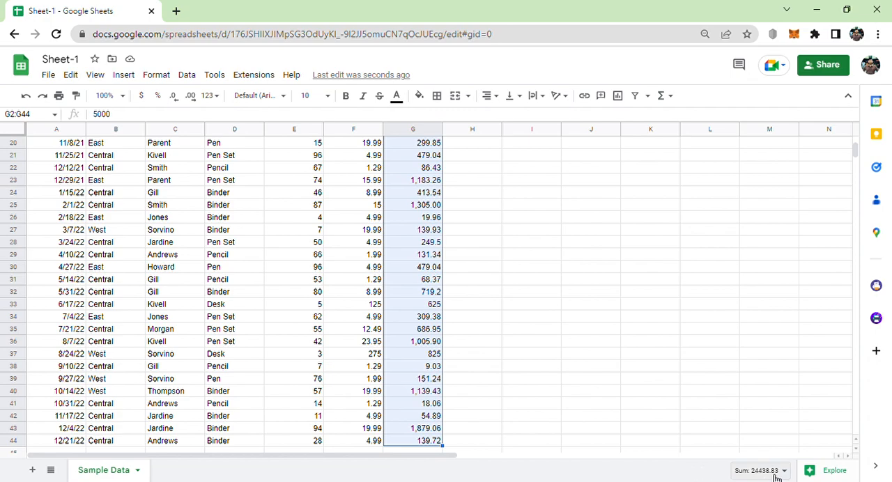
scroll(731, 296, "up", 6)
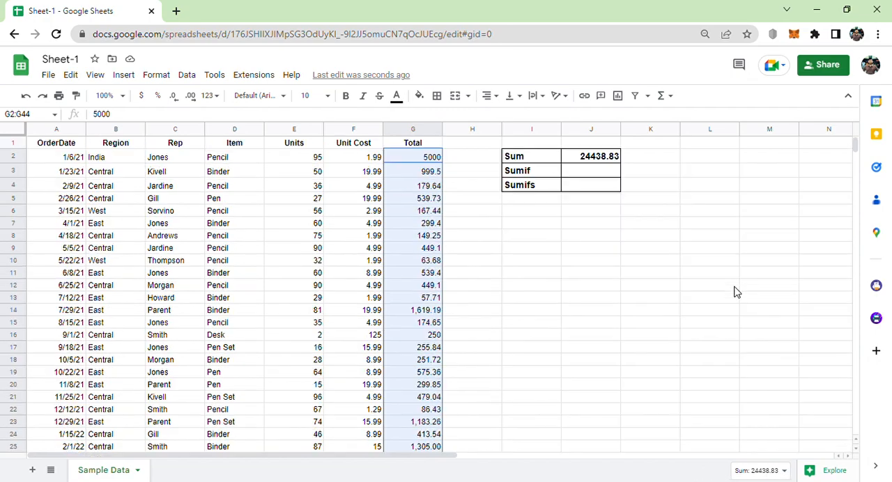
left_click(605, 163)
left_click(539, 177)
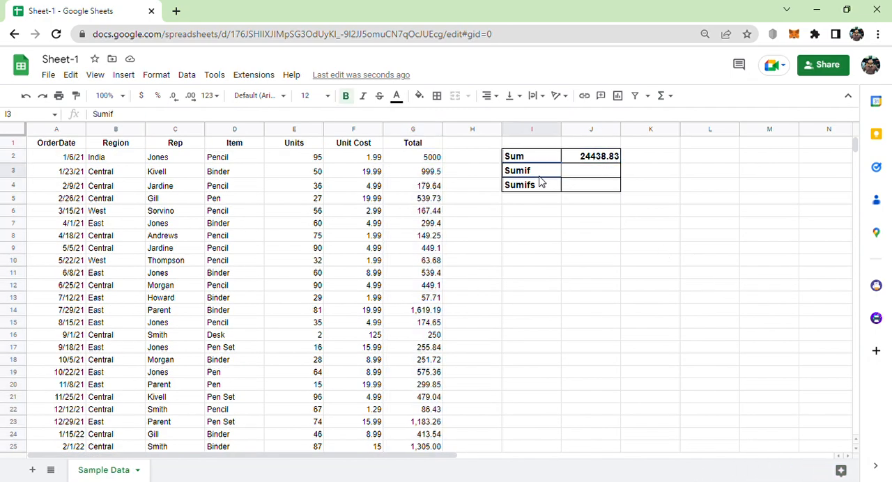
left_click(580, 175)
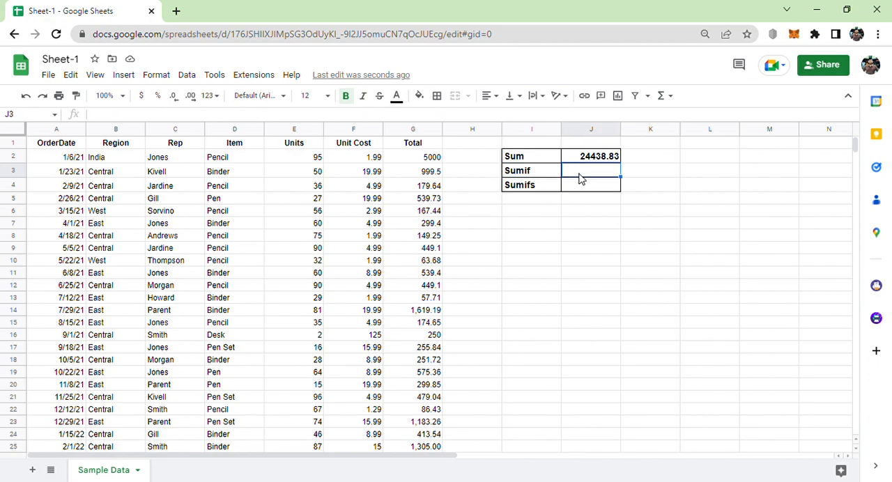
type("=sum")
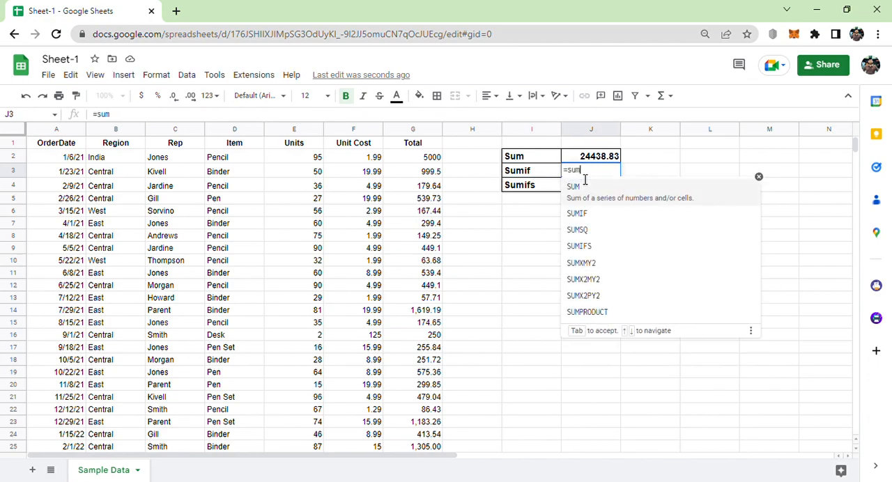
type("i")
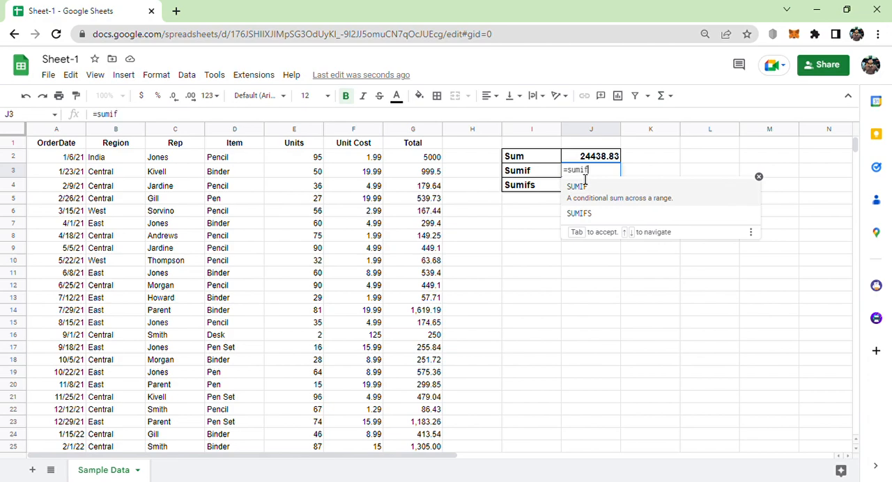
type("f")
key("Tab")
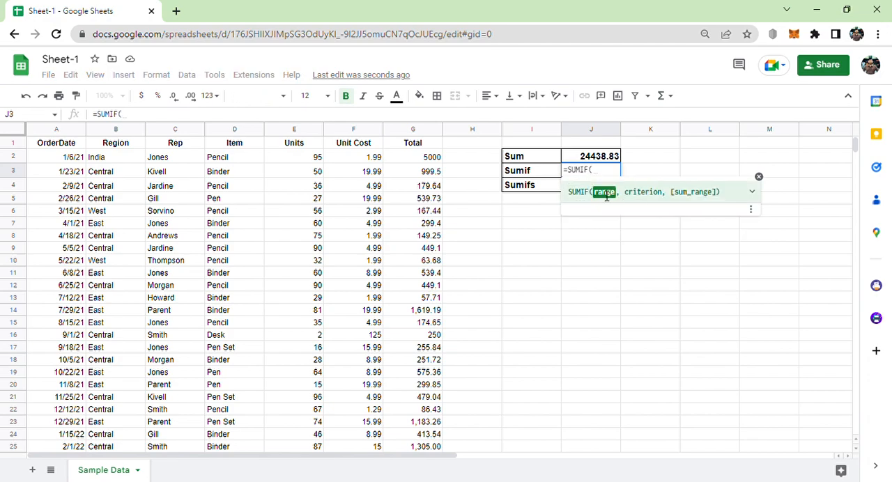
left_click(752, 191)
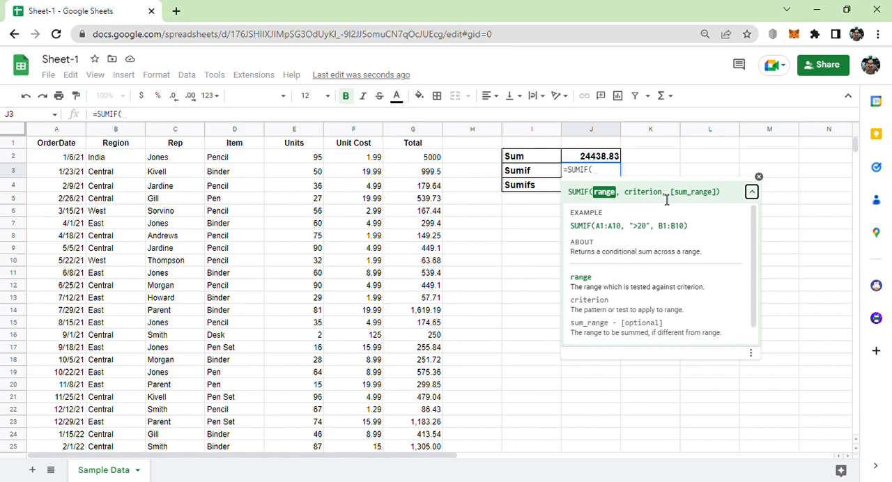
left_click(620, 198)
left_click(609, 201)
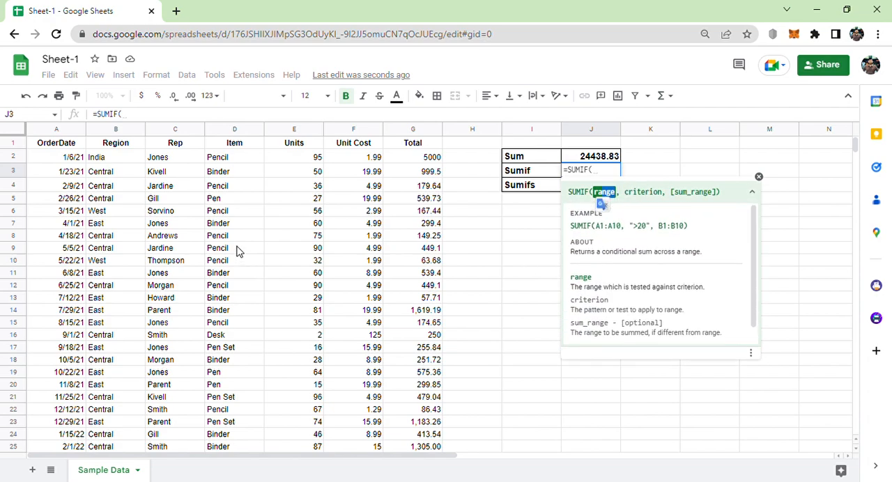
left_click(231, 131)
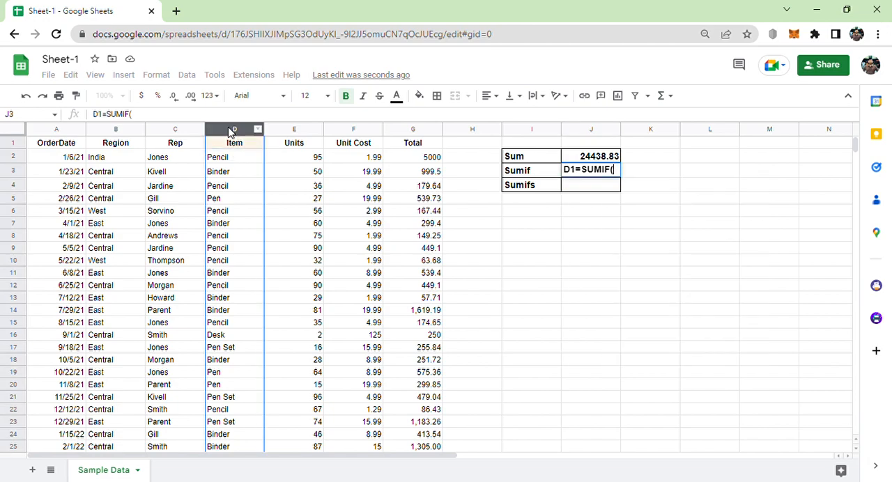
key("BackSpace")
key("BackSpace")
key("BackSpace")
key("BackSpace")
key("BackSpace")
key("BackSpace")
key("BackSpace")
key("BackSpace")
key("BackSpace")
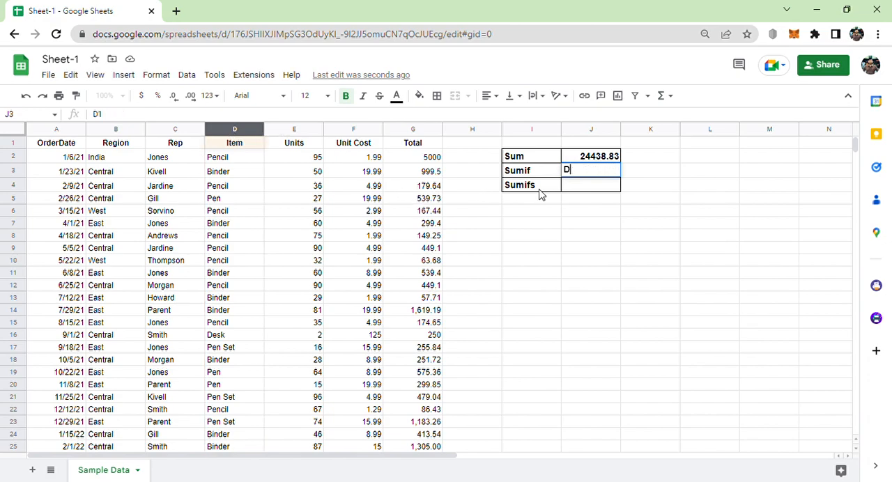
Start a SUMIF formula in cell J3 with the Item column D:D as its criteria range.
type("=")
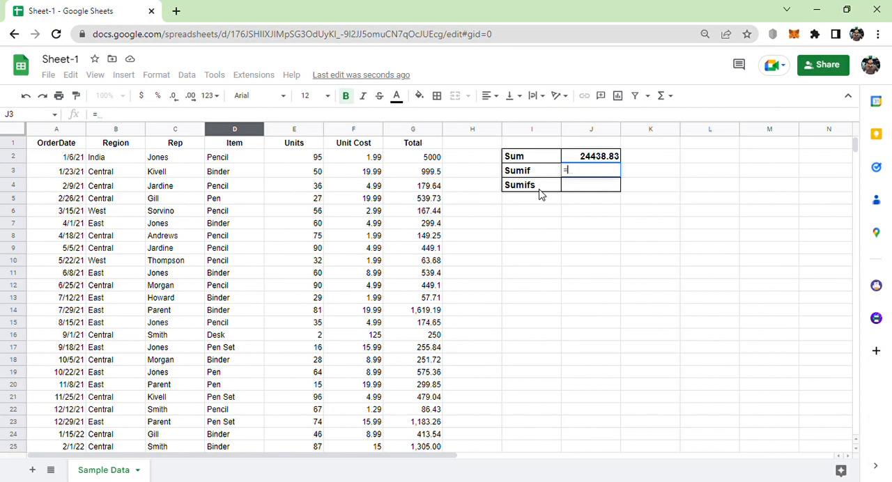
type("sumifs")
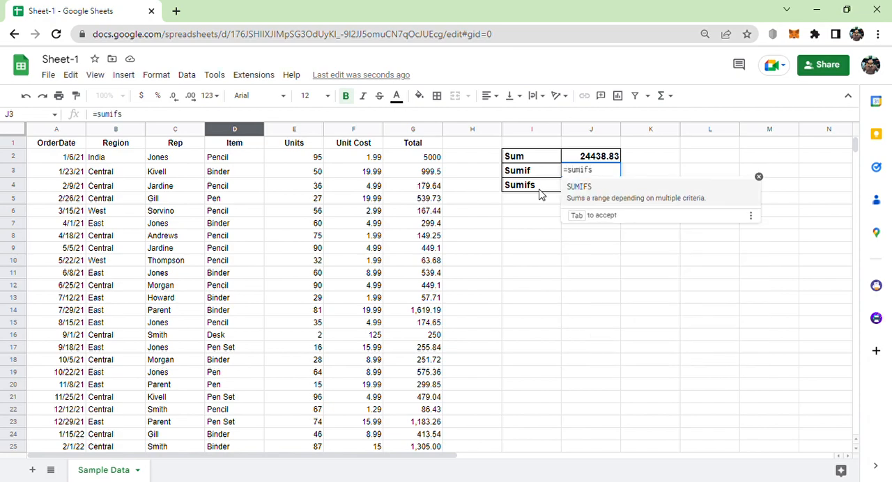
left_click(593, 195)
key("BackSpace")
key("BackSpace")
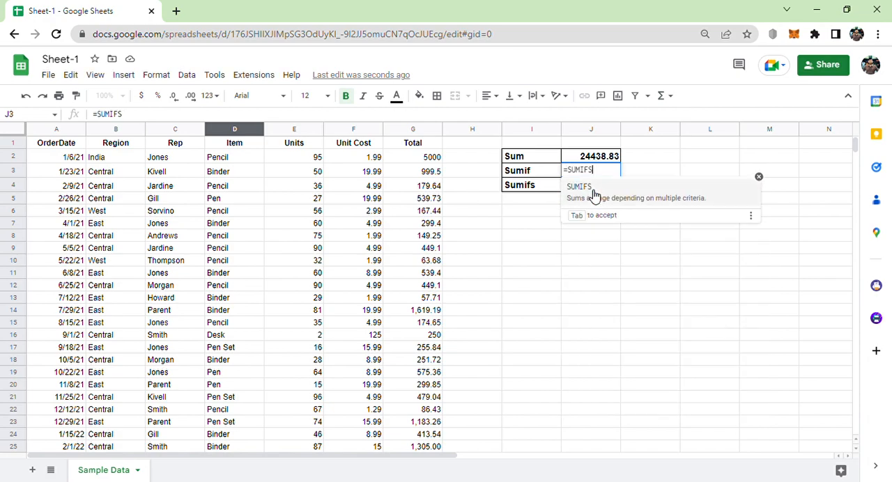
left_click(596, 197)
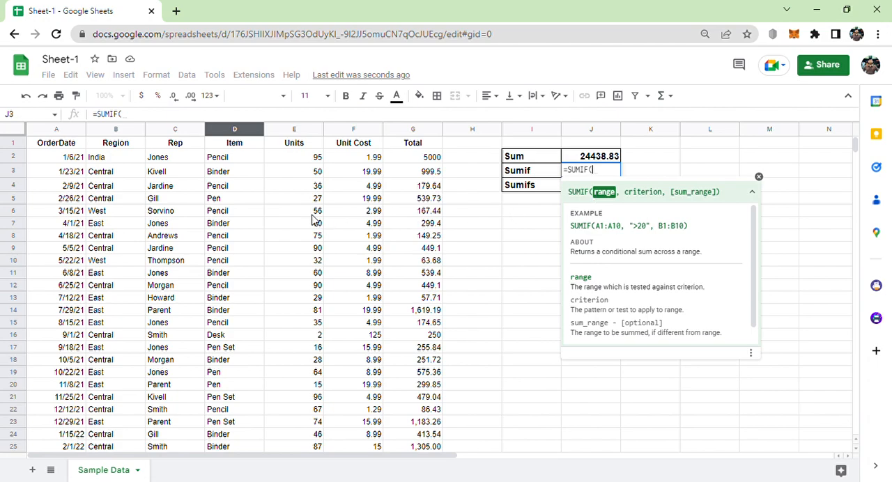
left_click(235, 134)
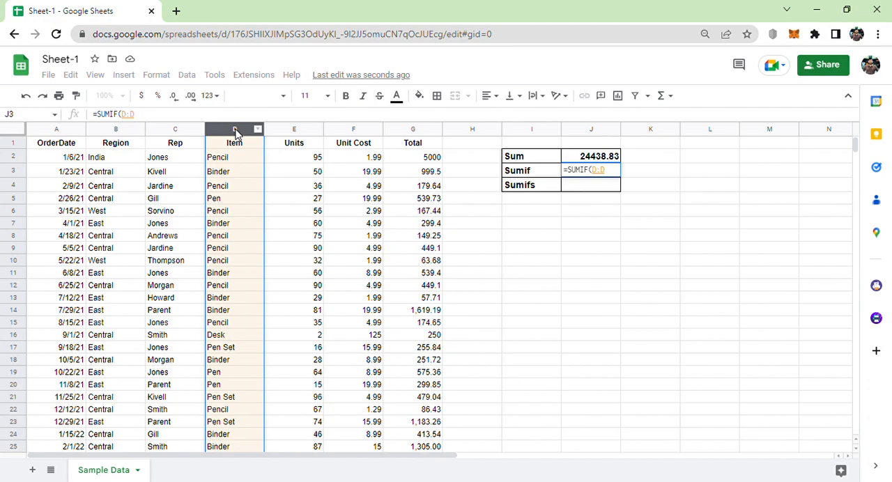
type(",")
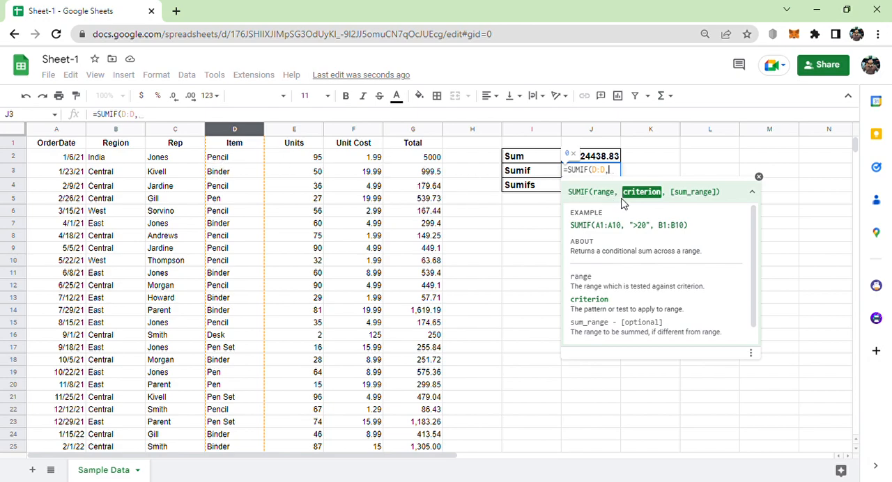
Complete the SUMIF formula in J3 with the criterion "Pencil" and the Total column G:G as sum range.
type("\"")
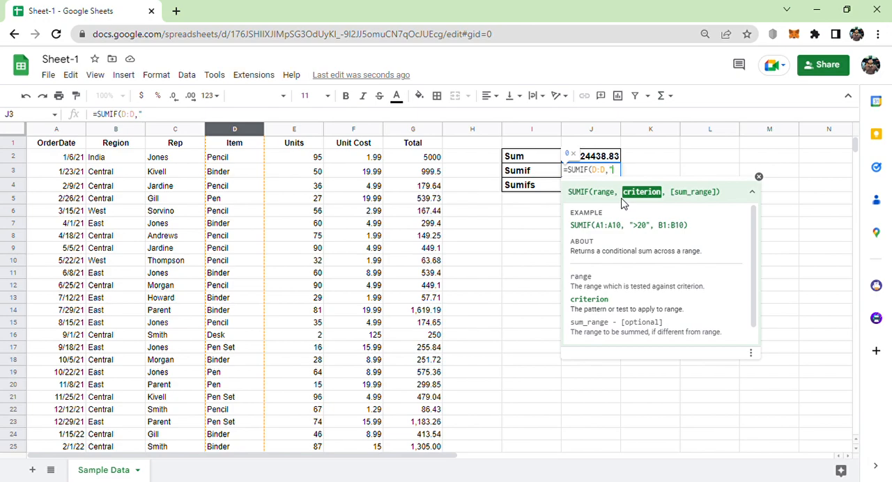
type("Pencil\"")
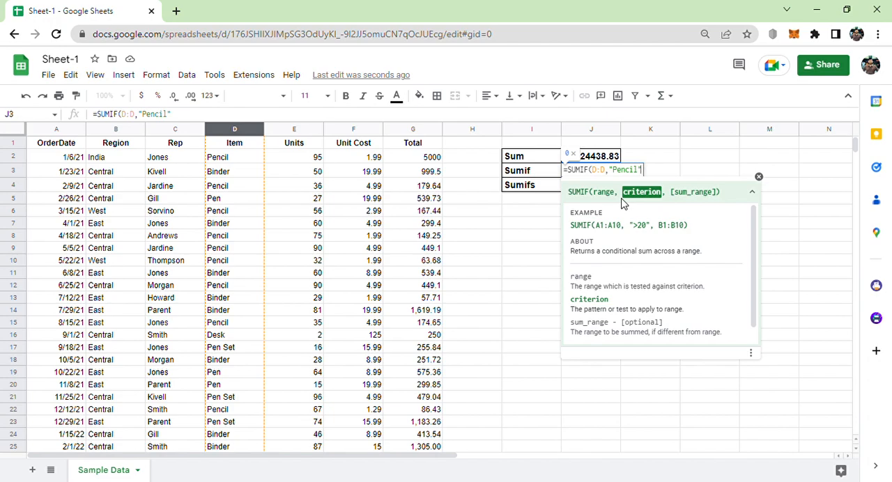
type(",")
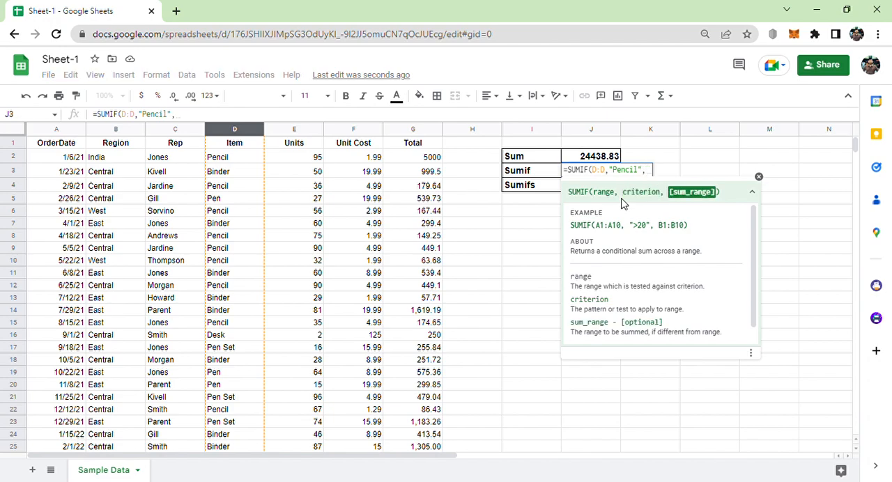
left_click(422, 133)
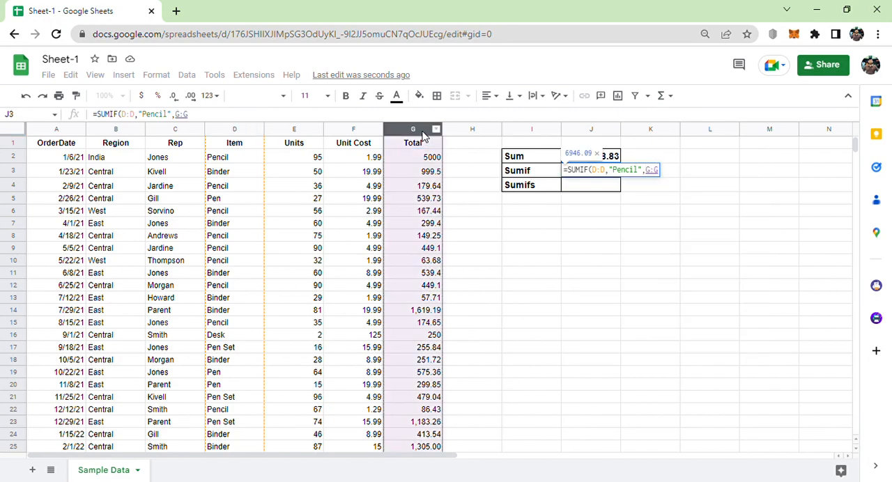
type(")")
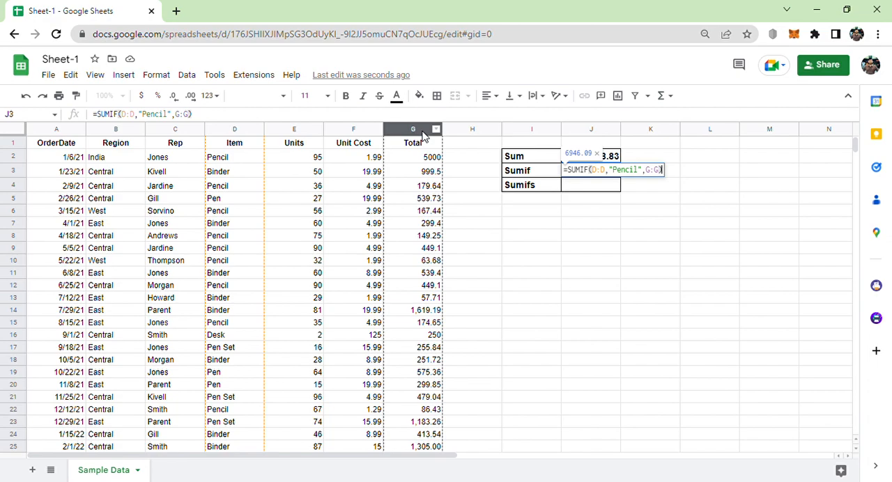
key("Return")
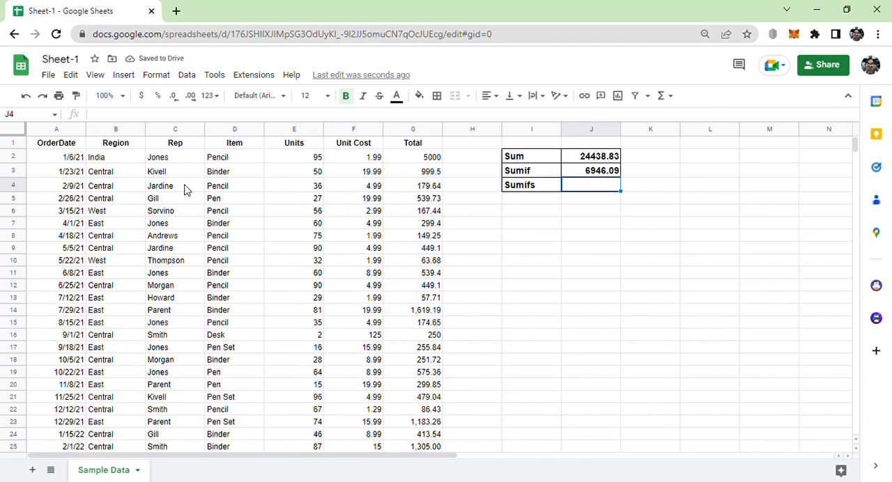
Create a filter on the order table A1:G44, starting from its OrderDate header.
left_click(50, 146)
left_click(636, 97)
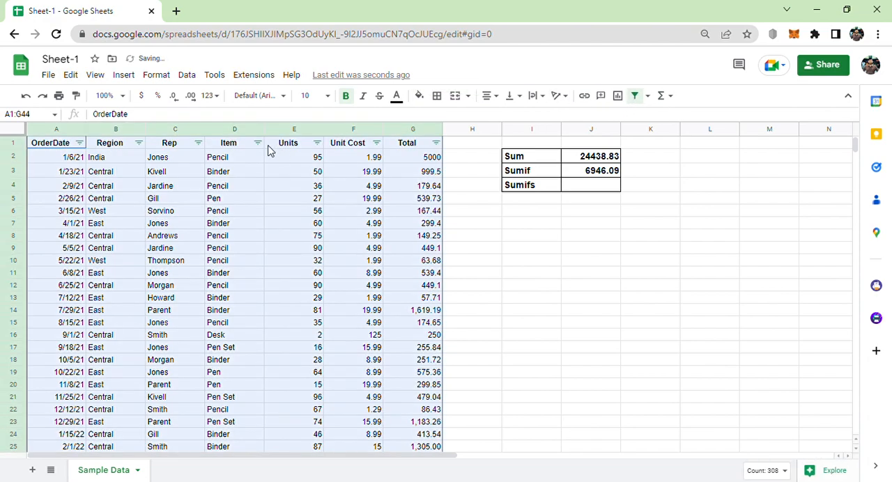
Filter the Item column of the order table to show only the Pencil rows.
left_click(259, 144)
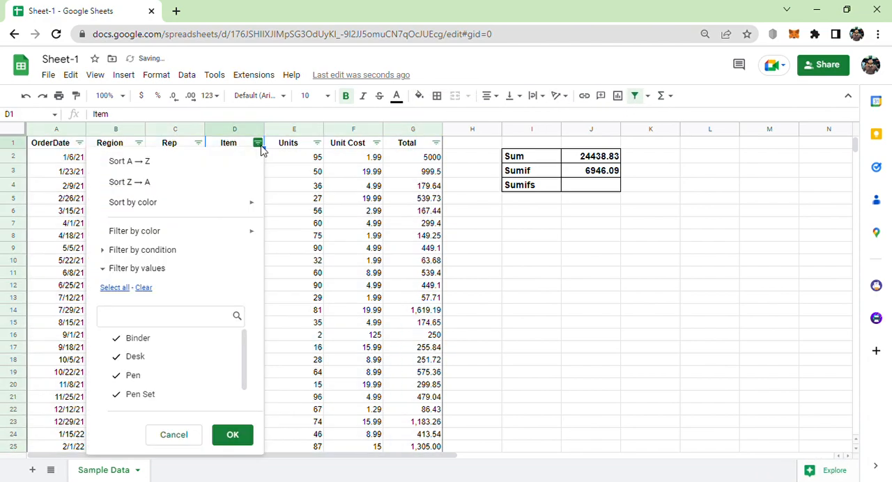
left_click(601, 174)
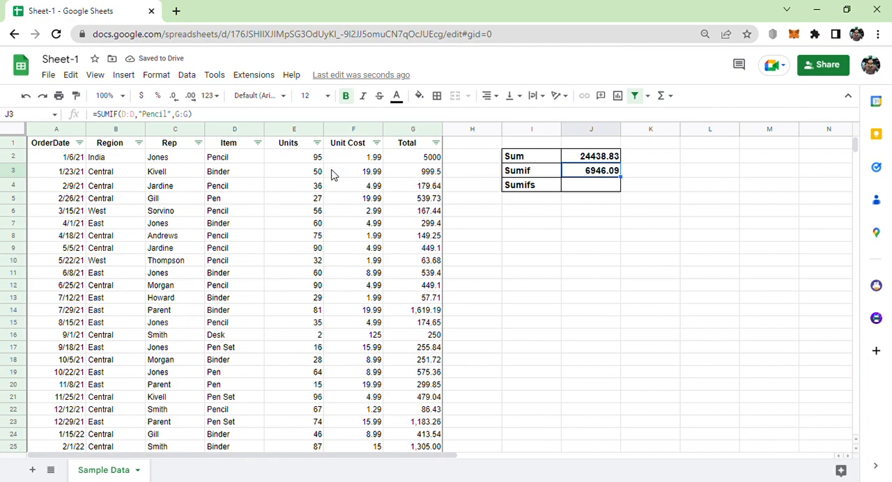
left_click(258, 143)
left_click(144, 288)
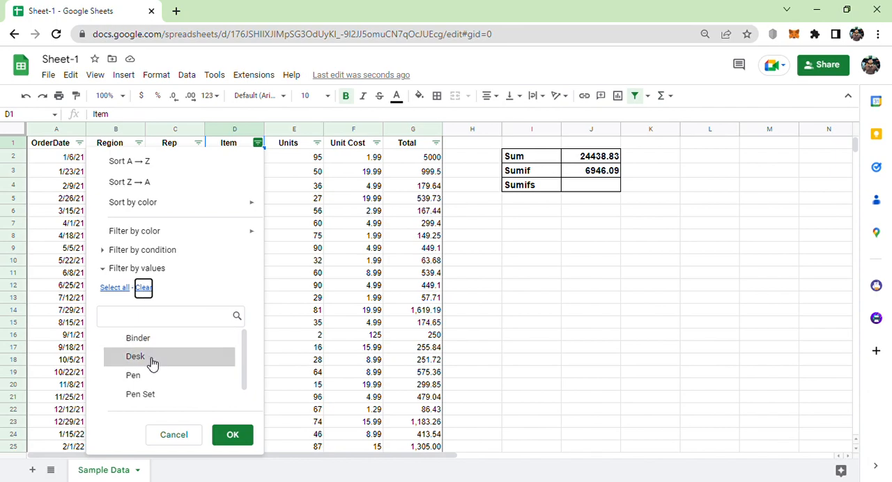
scroll(154, 379, "down", 1)
left_click(147, 396)
left_click(232, 441)
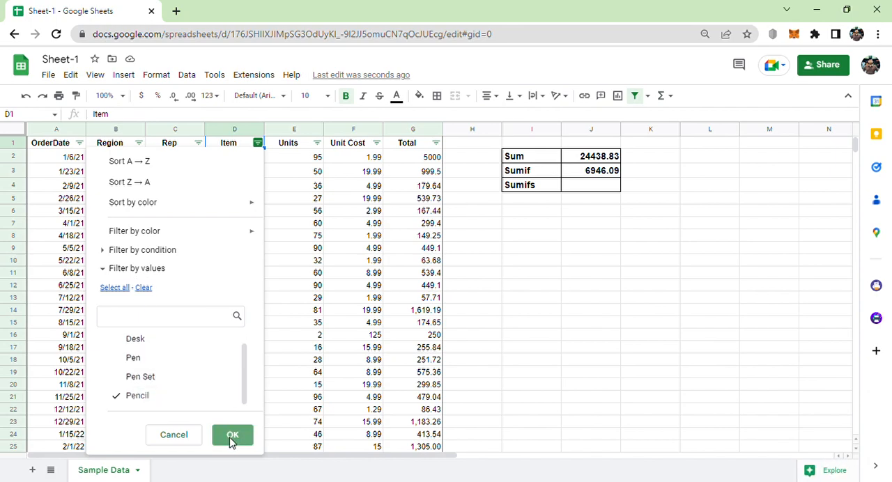
Check the quick sum of the filtered Total values and the Item entries for Pencil, and remove the filter from the table.
left_click_drag(426, 161, 431, 309)
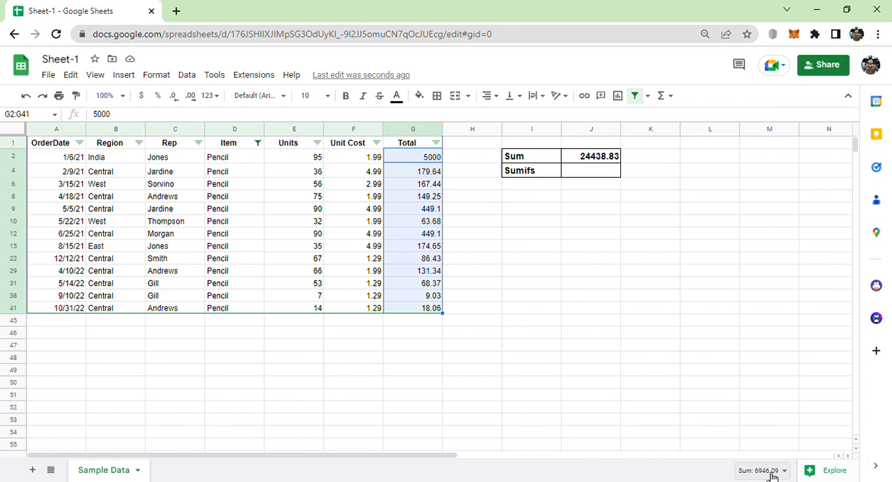
left_click_drag(245, 159, 249, 310)
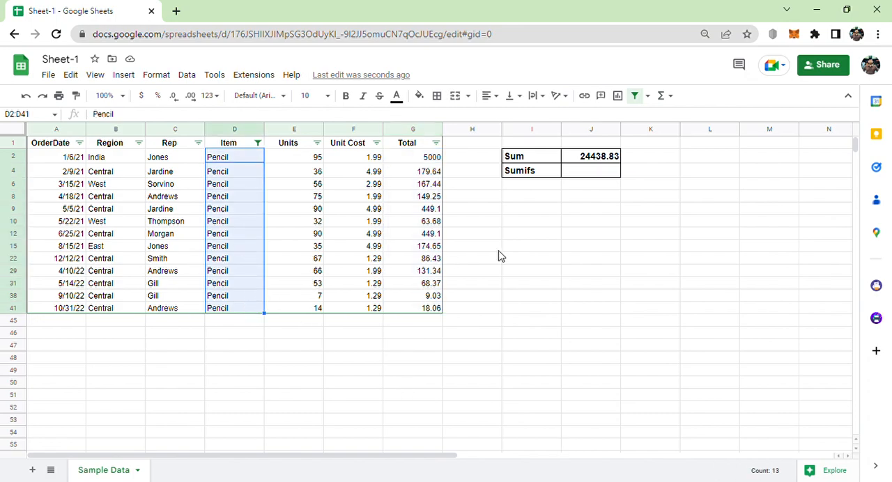
left_click(640, 100)
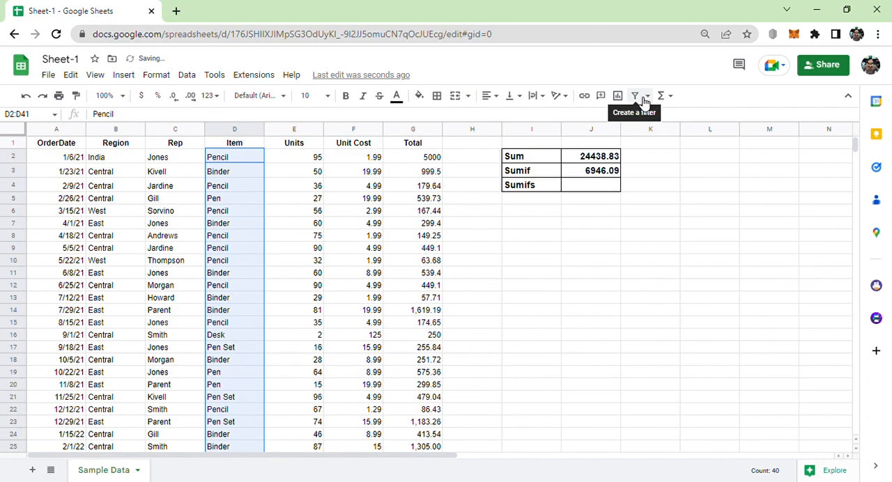
left_click(528, 289)
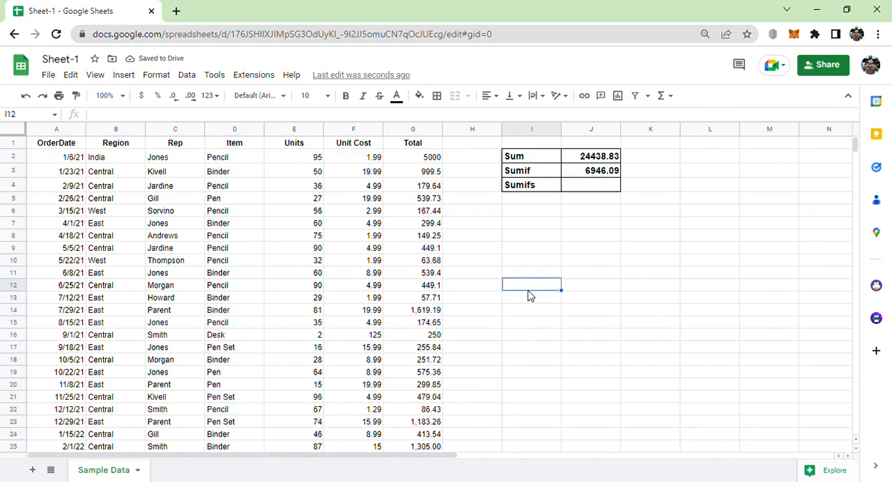
Start a SUMIFS formula in cell J4 with the Total column G:G as its sum range.
left_click(524, 189)
left_click(581, 191)
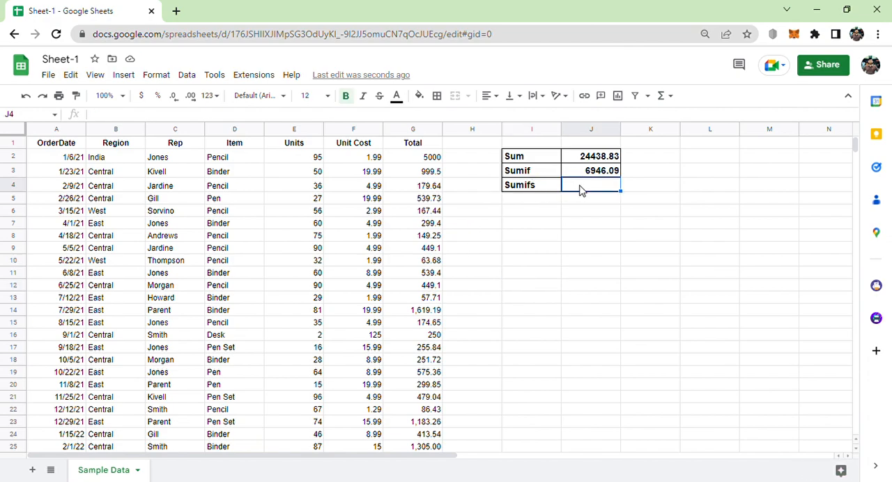
type("=")
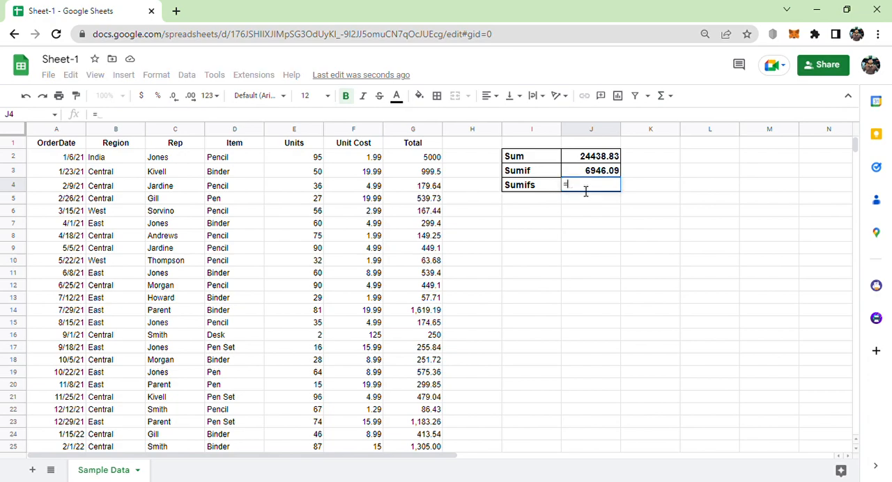
type("sum")
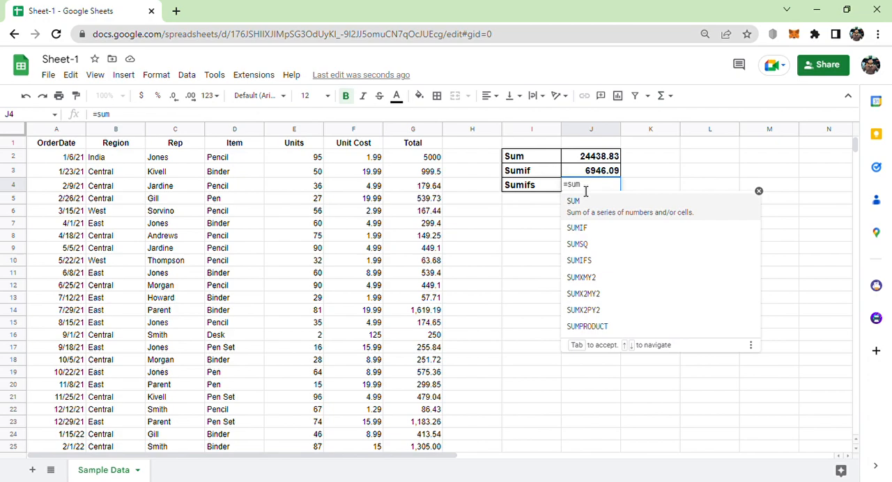
type("ifs")
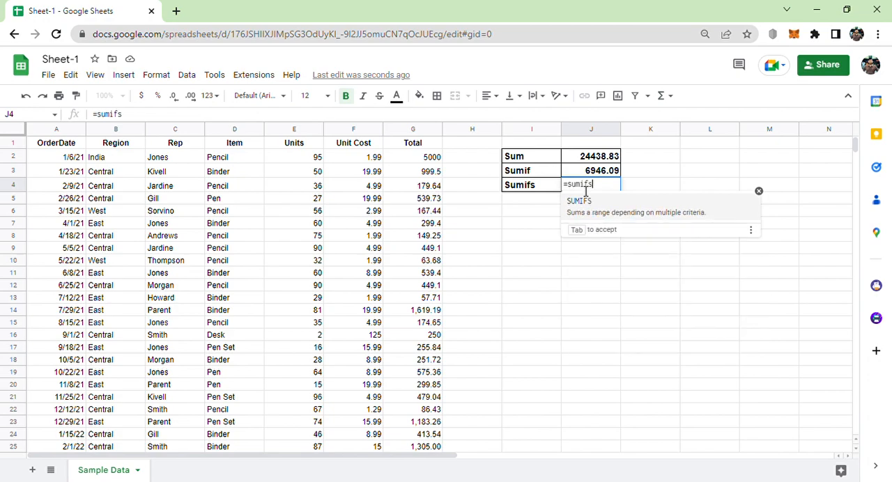
key("Tab")
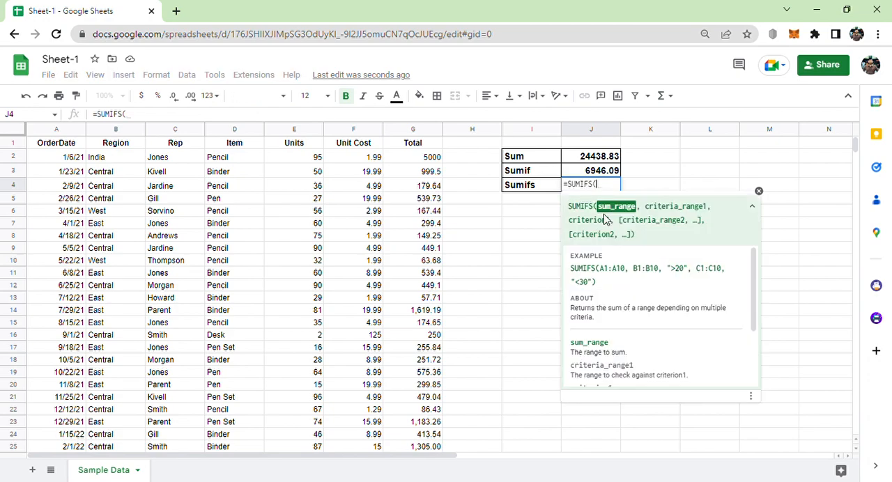
left_click(413, 131)
type(",")
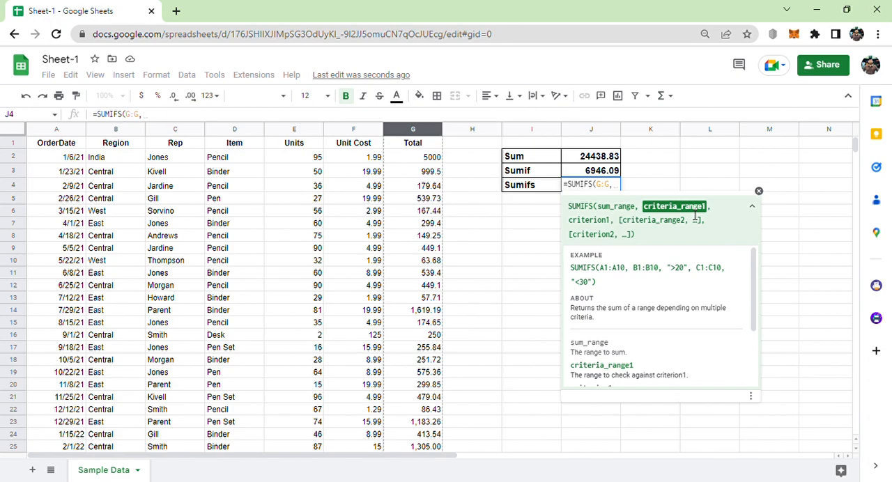
Add the Item column D:D with the criterion "Pencil" as the first condition of the SUMIFS formula.
left_click(226, 134)
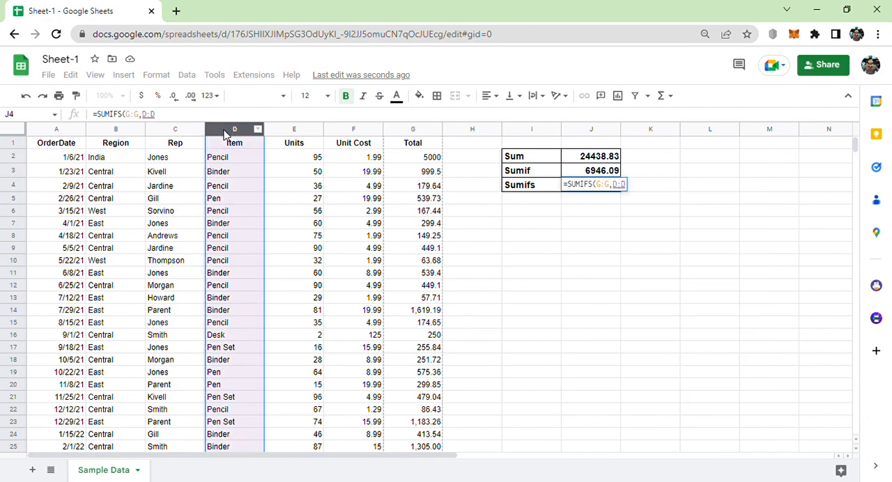
type(",")
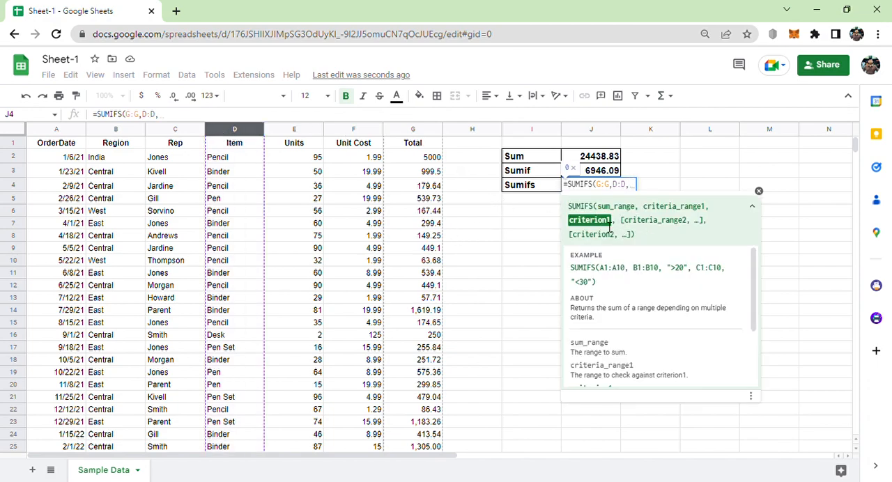
type("\"")
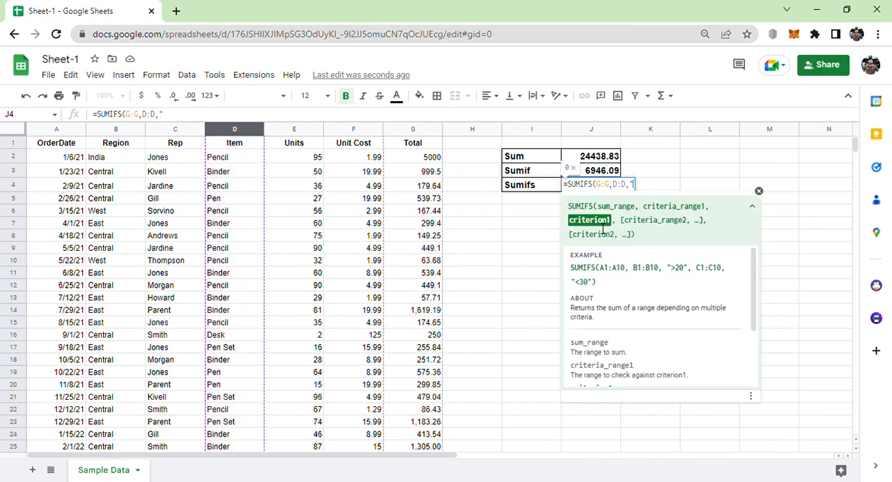
type("Pencil\"")
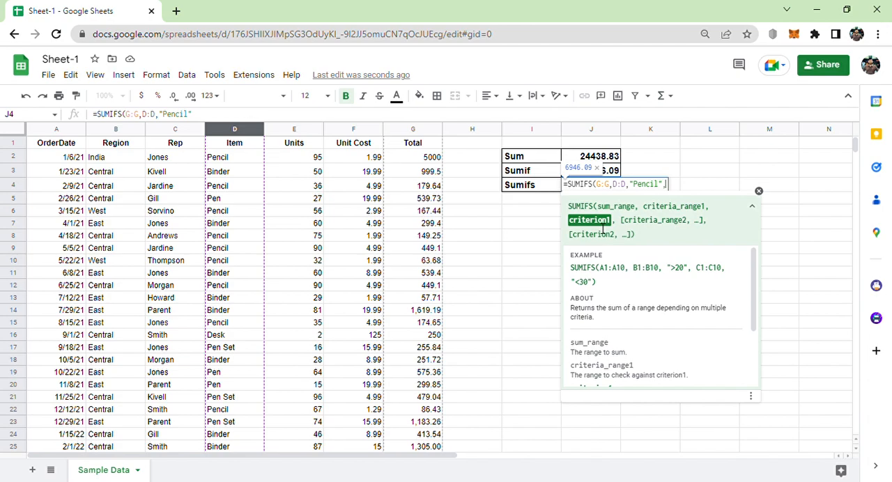
type(",")
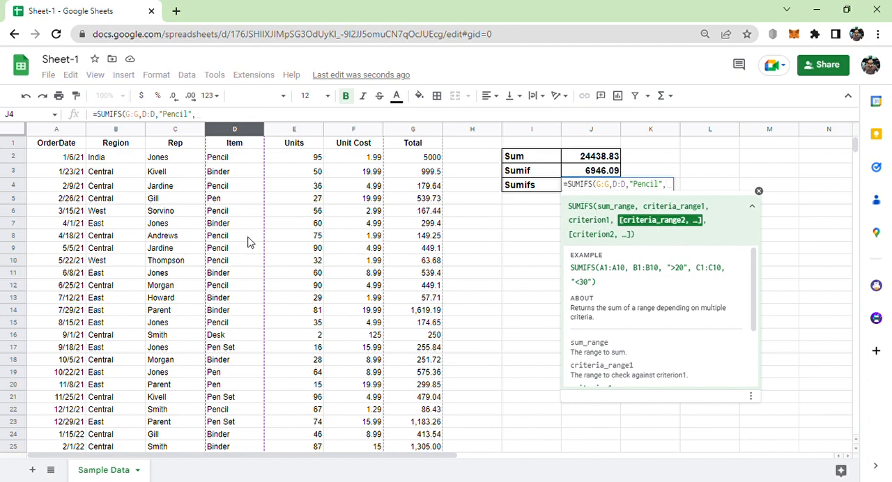
Add the Region column B:B with the criterion "Central" as second condition and complete the SUMIFS formula in J4.
left_click(111, 131)
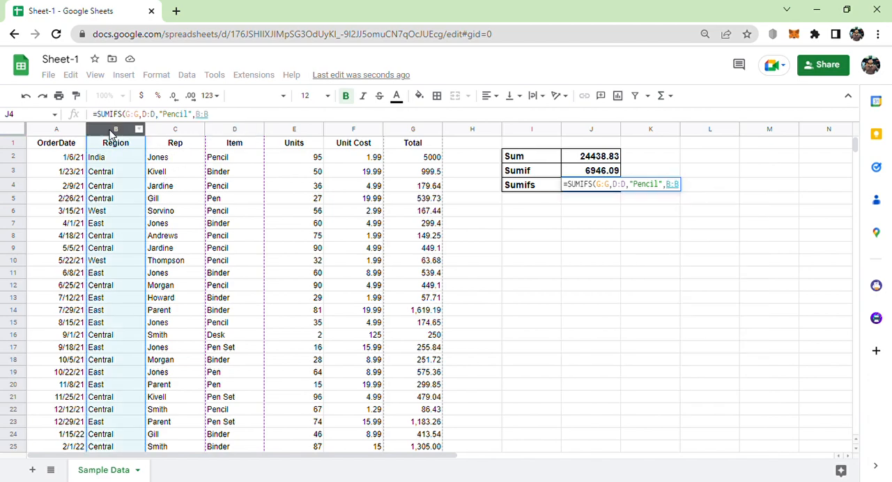
type(",\"")
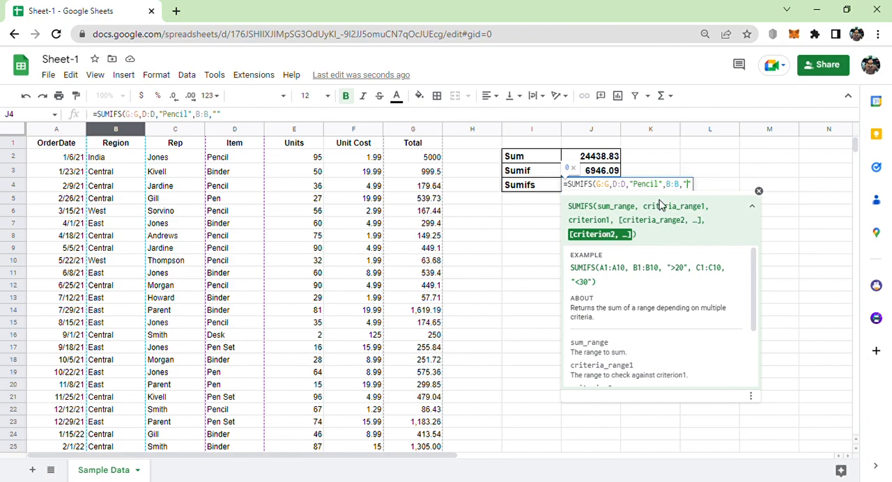
type("Central\"")
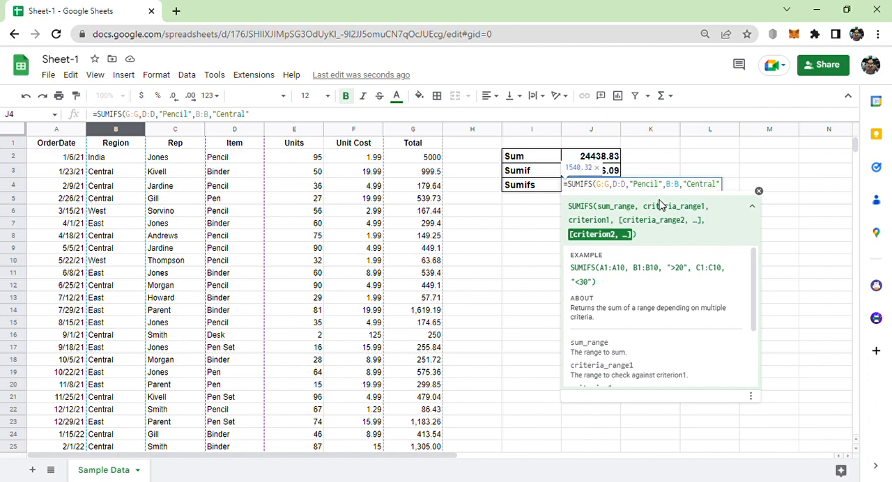
type(")")
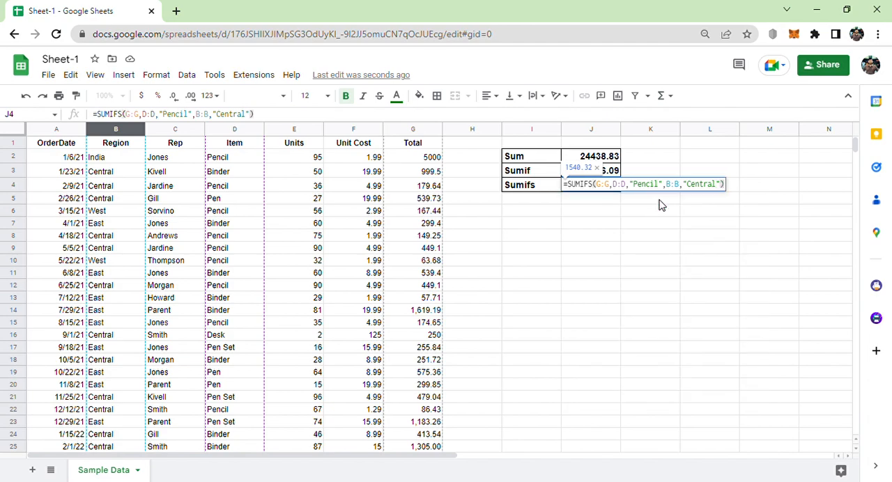
key("Return")
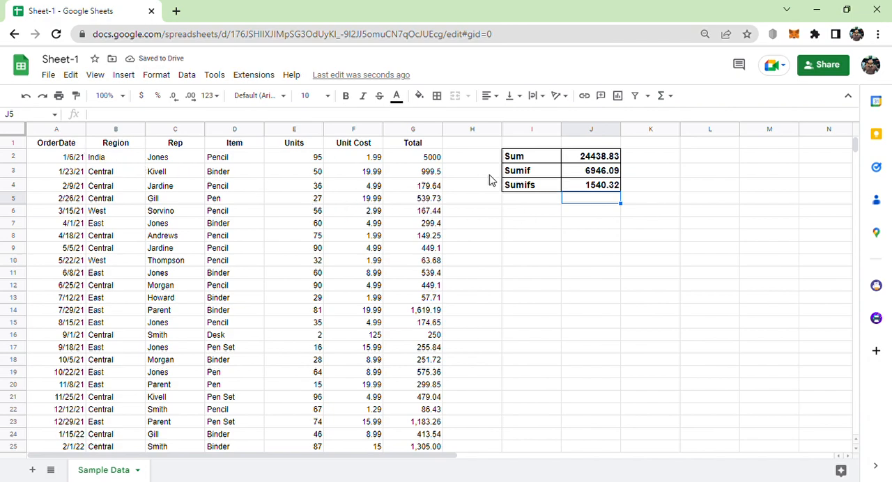
Review the SUMIFS formula in J4 against sample Item and Region entries in the order table.
left_click(590, 187)
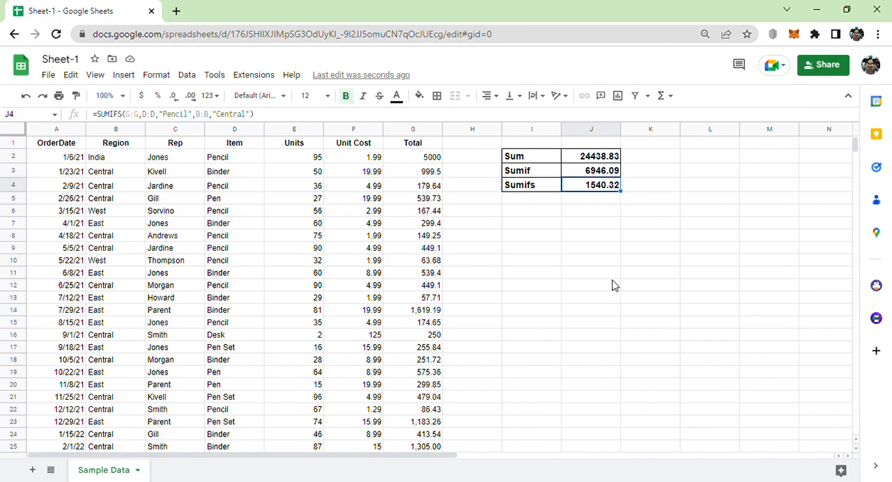
left_click(231, 162)
left_click(100, 175)
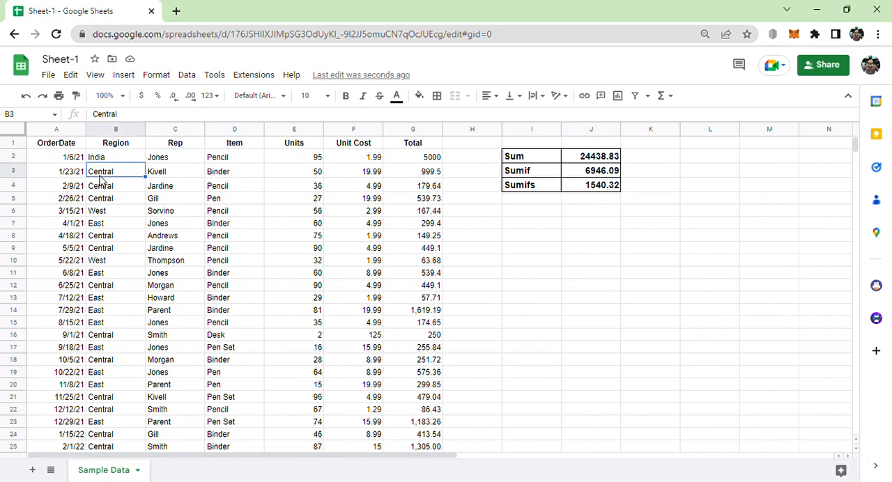
Create a filter on the order table again and limit the Item column to Pencil.
left_click(58, 144)
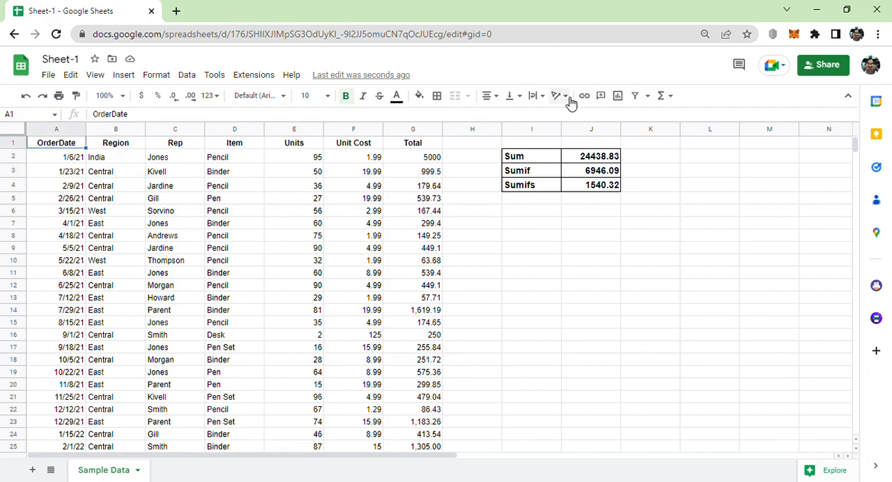
left_click(639, 99)
left_click(590, 189)
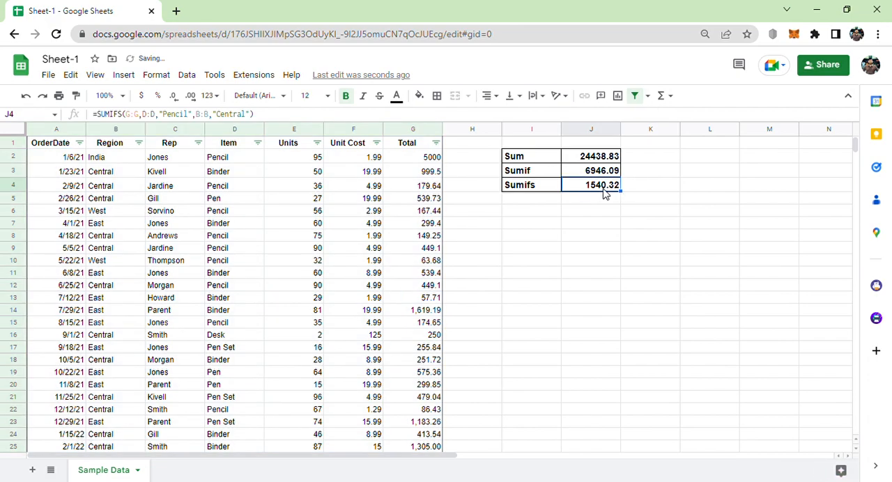
left_click(256, 144)
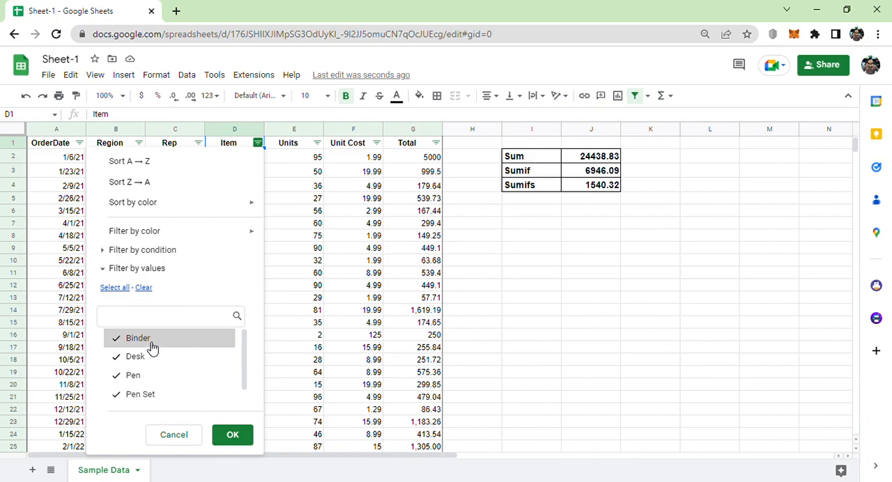
left_click(145, 287)
scroll(172, 364, "down", 1)
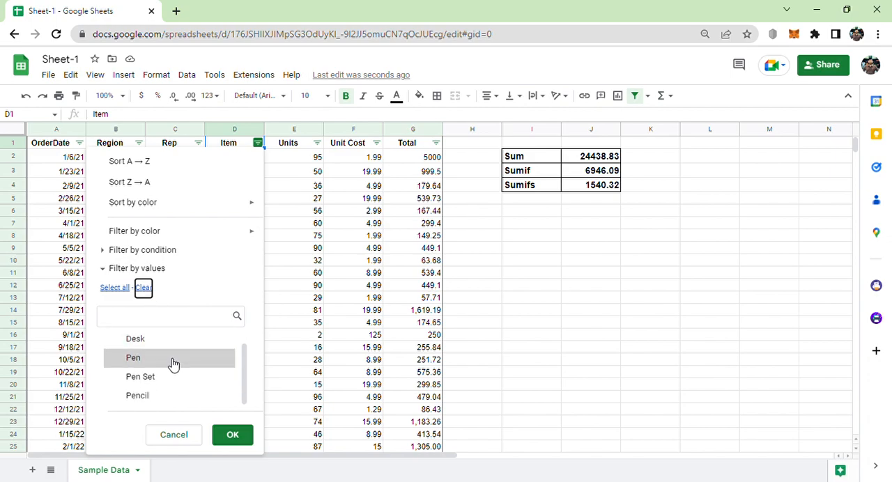
left_click(151, 396)
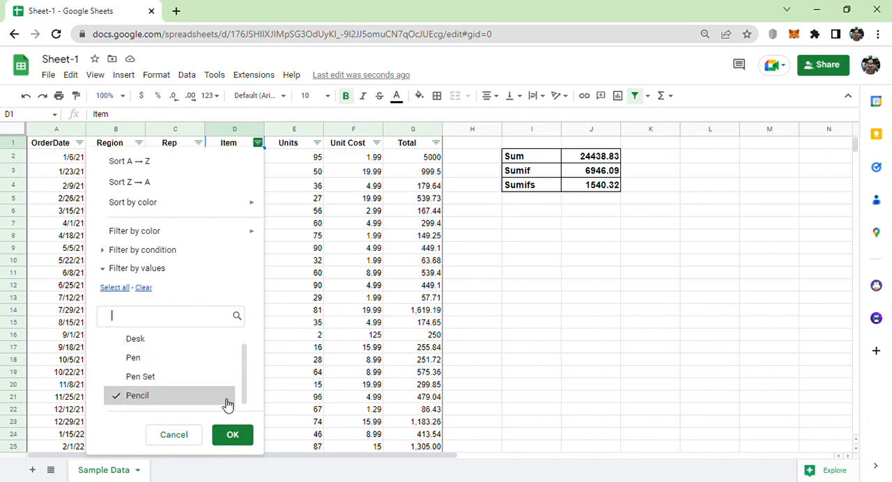
left_click(231, 433)
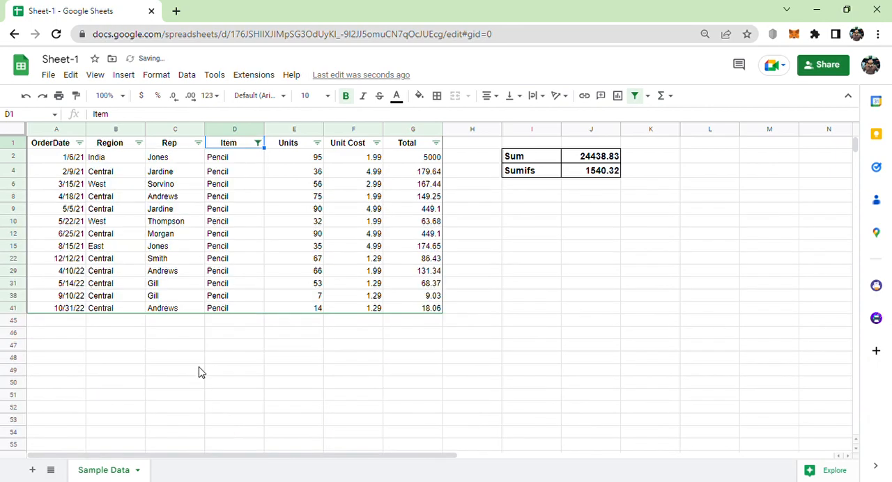
Filter the Region column of the order table to show only the Central rows.
left_click(138, 143)
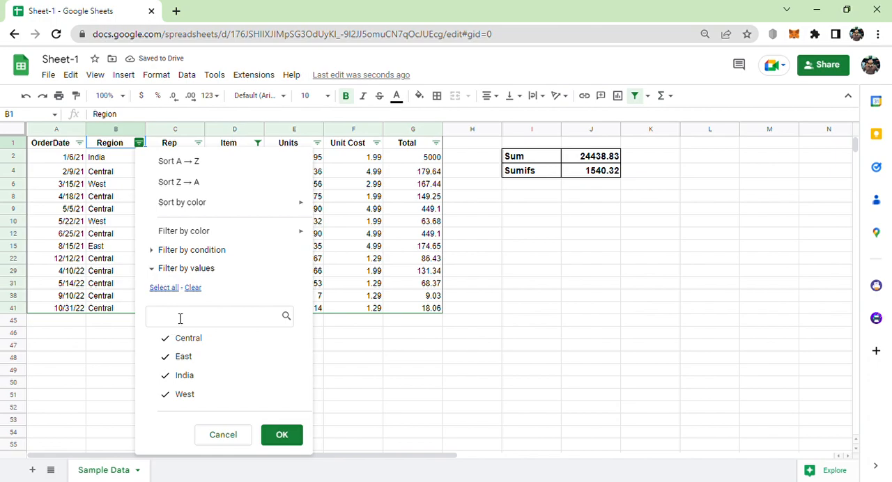
left_click(197, 293)
left_click(201, 339)
left_click(281, 436)
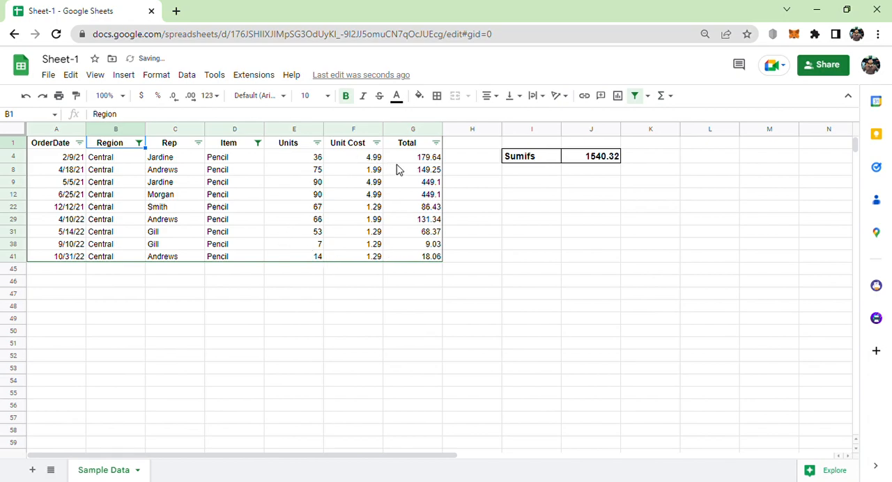
Compare the quick sum of the filtered Total values with the SUMIFS result in J4, check both criteria columns, and remove the filter.
left_click_drag(409, 160, 410, 259)
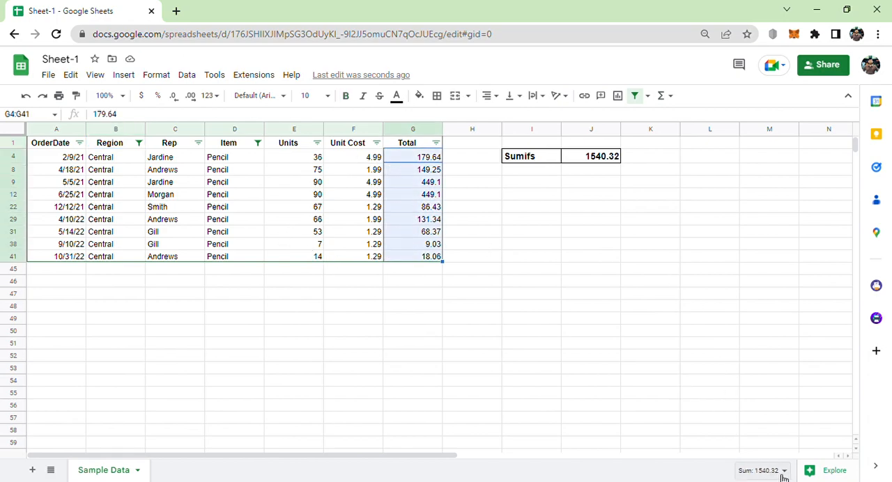
left_click(612, 159)
left_click_drag(238, 163, 232, 258)
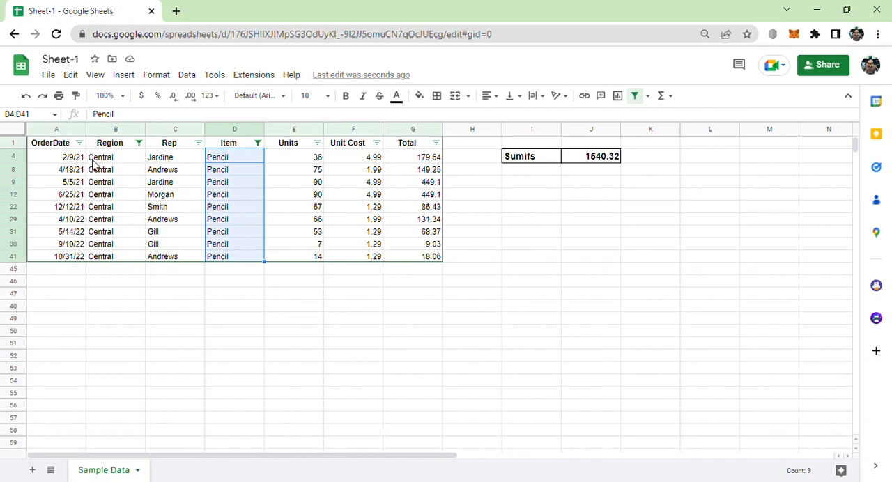
left_click_drag(105, 163, 108, 257)
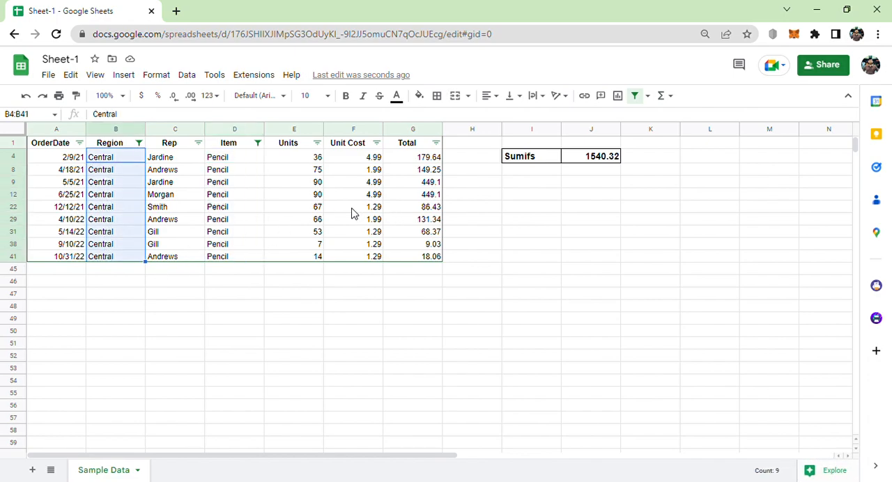
left_click(581, 161)
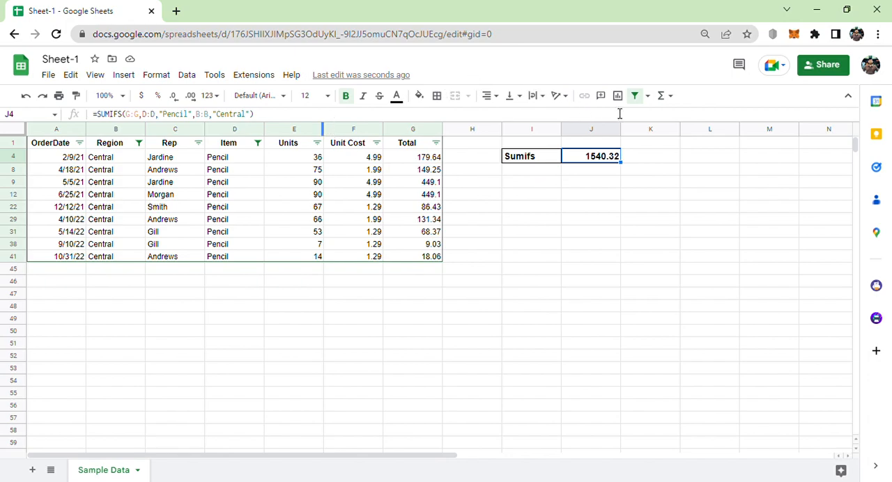
left_click(640, 98)
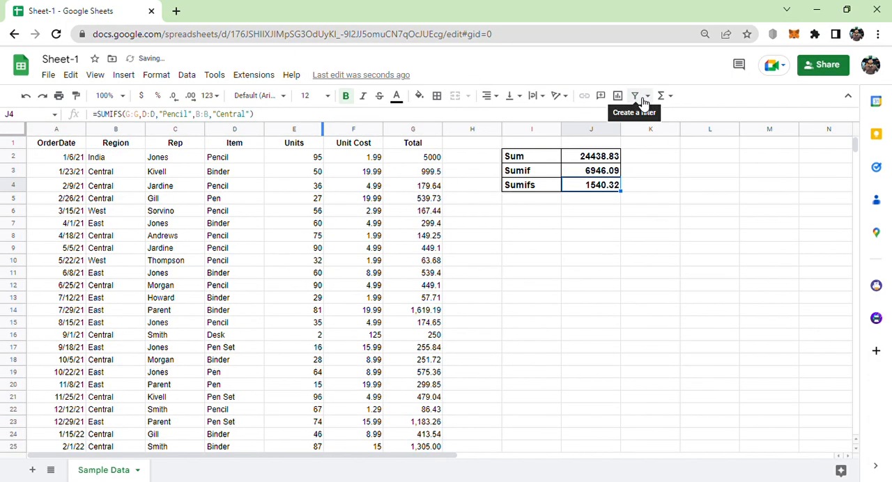